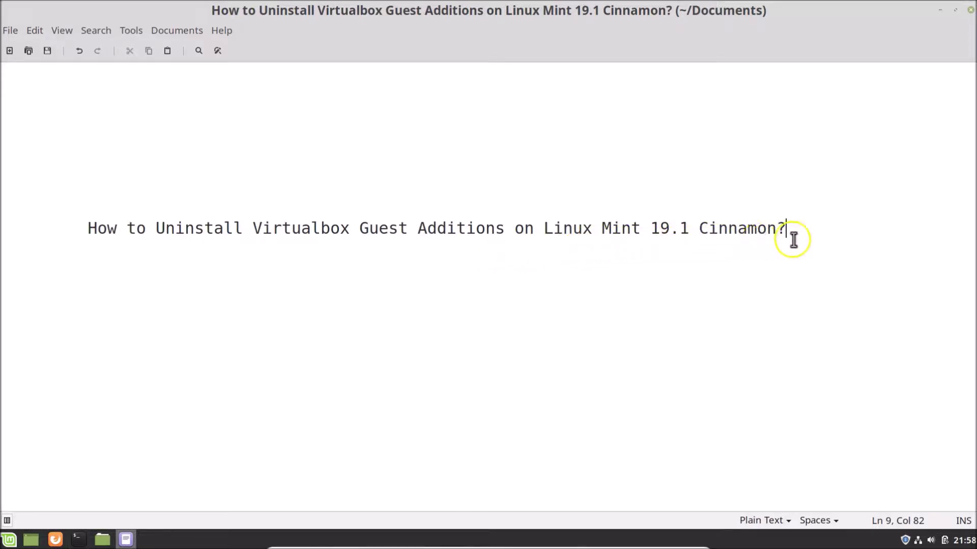
Minimize the Xed note window to reveal the Linux Mint desktop.
click(938, 12)
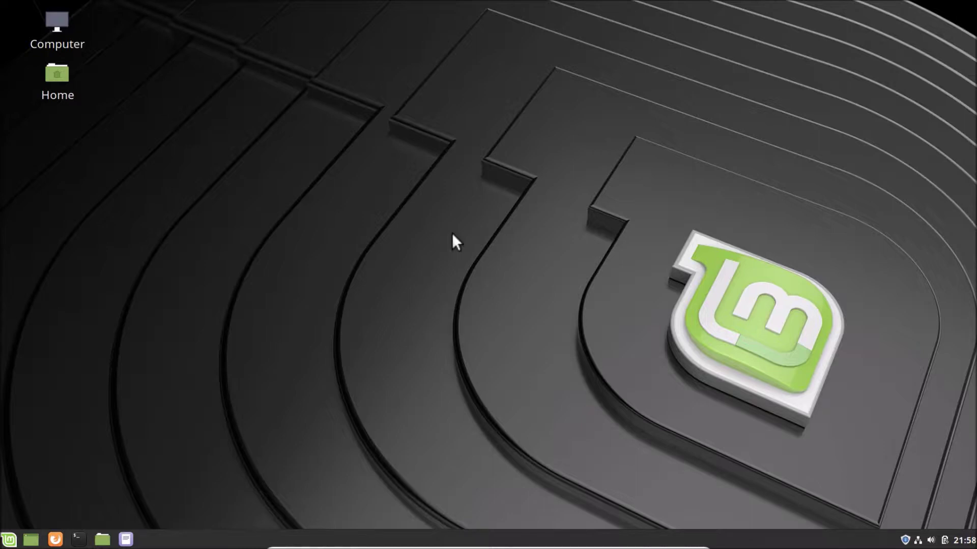
key(ctrl+alt+t)
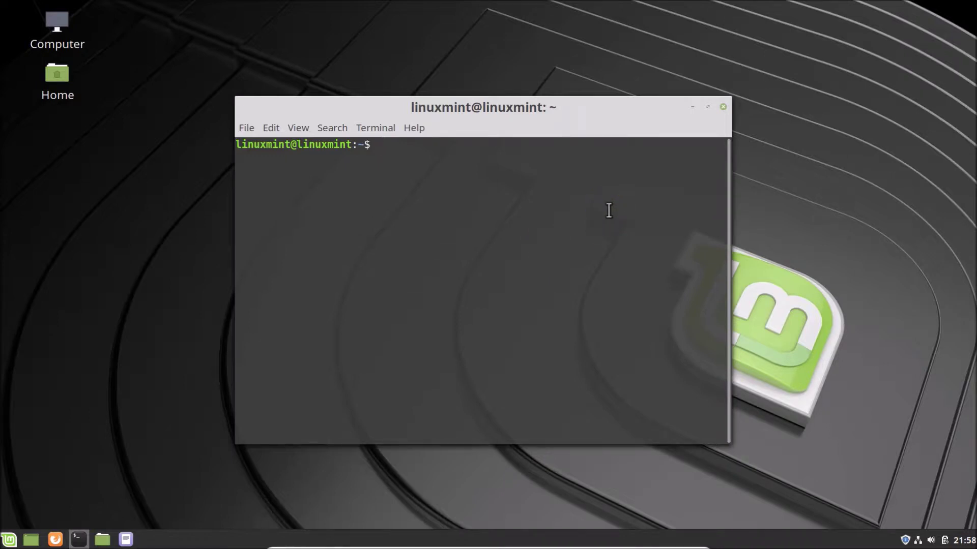
click(721, 111)
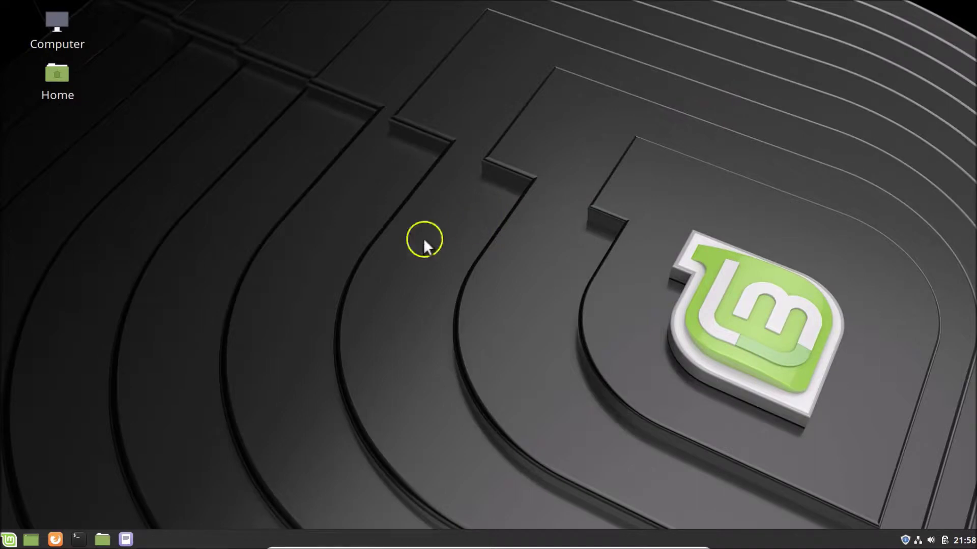
click(9, 539)
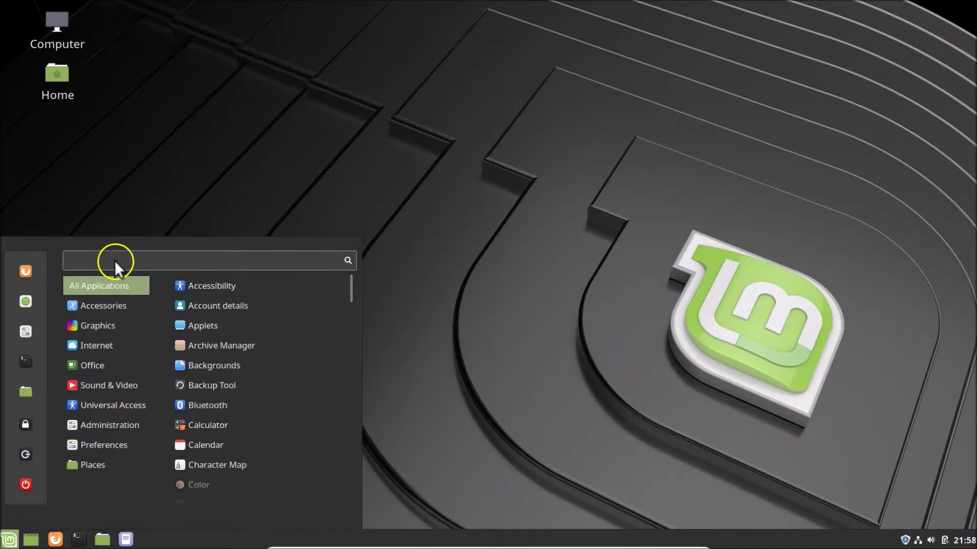
text(terminal)
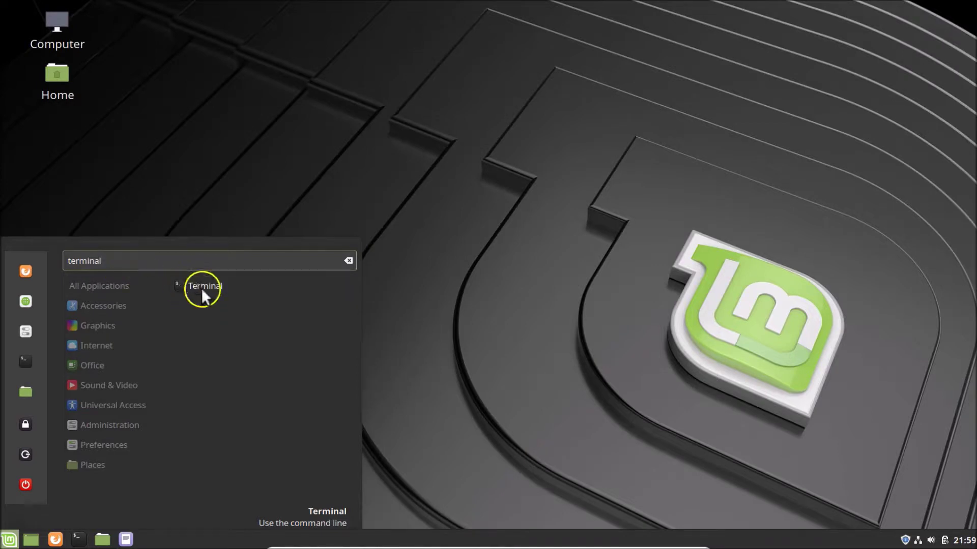
Launch Terminal from the Cinnamon Menu's 'terminal' search results.
click(216, 286)
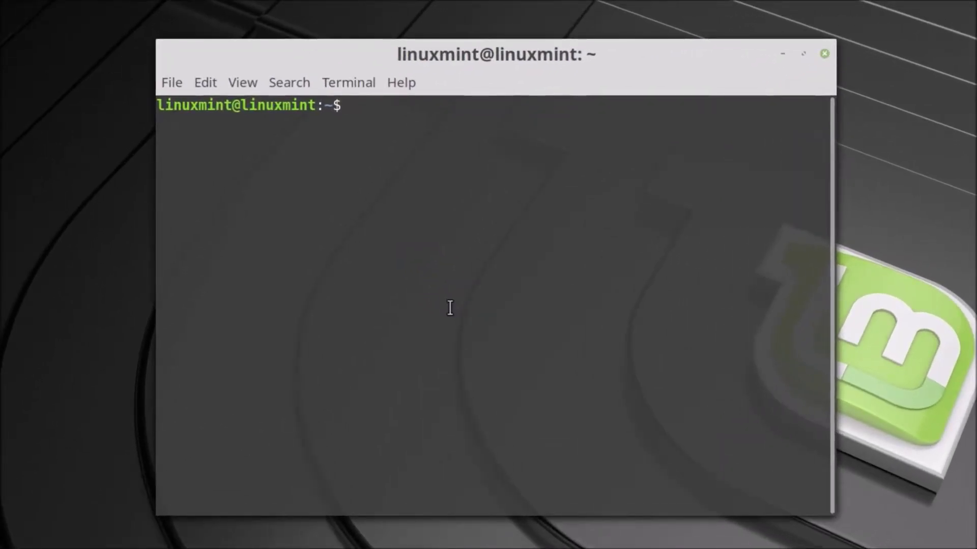
text(c)
text(d /)
text(opt)
Run cd /opt and ls, highlighting the VBoxGuestAdditions-6.0.6 version in the listing.
key(Return)
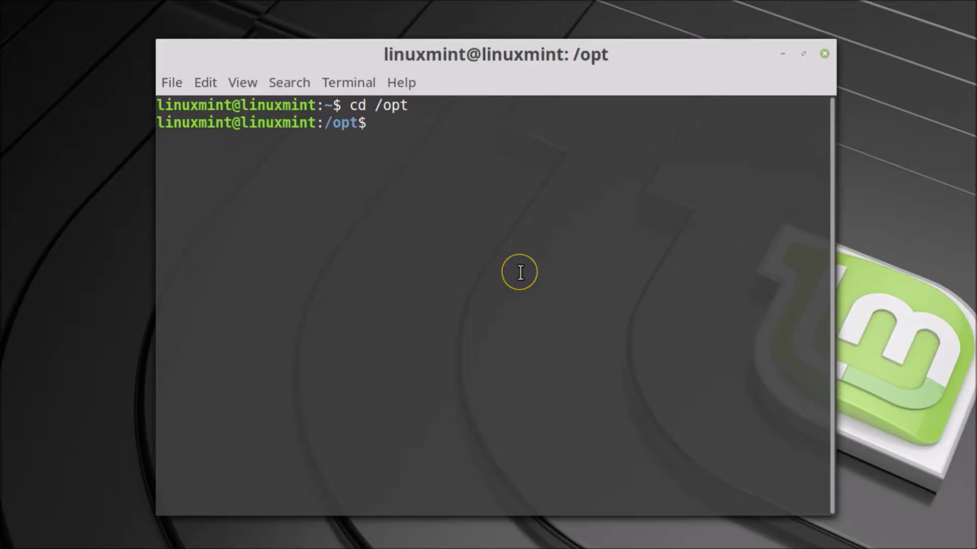
text(ls)
key(Return)
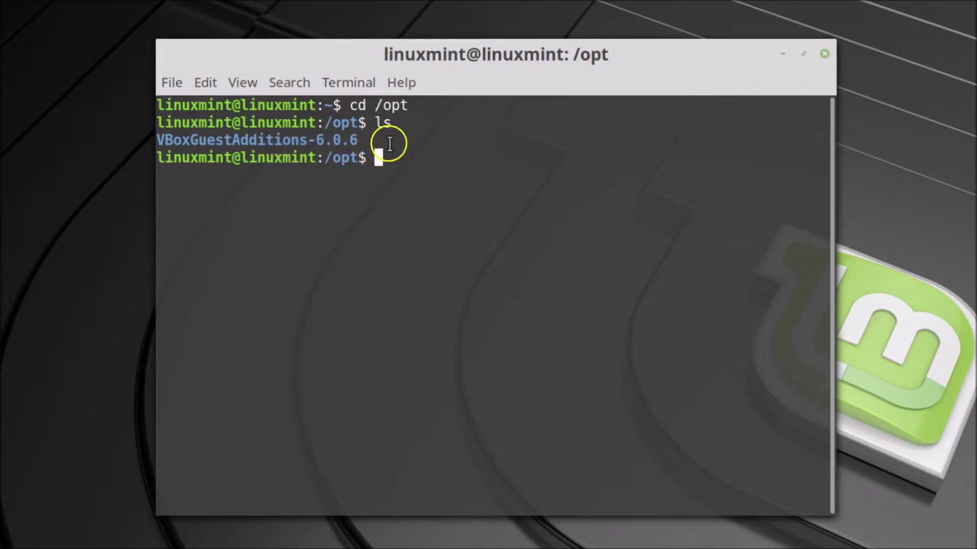
drag(314, 142, 359, 130)
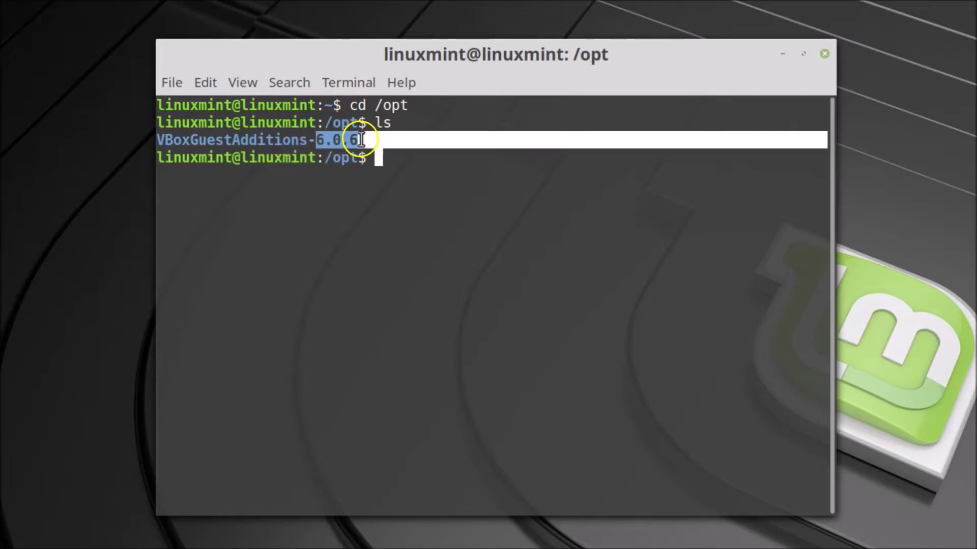
click(404, 147)
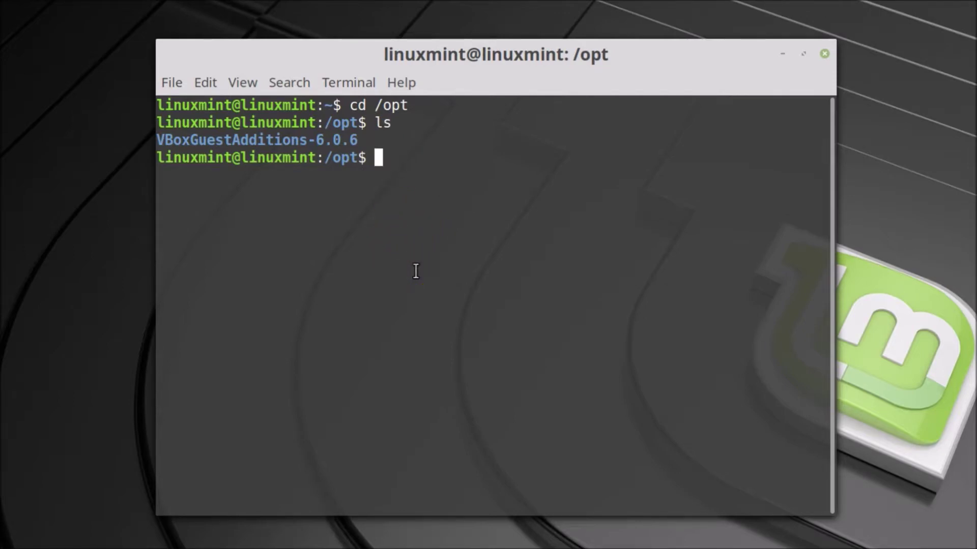
text(sudo)
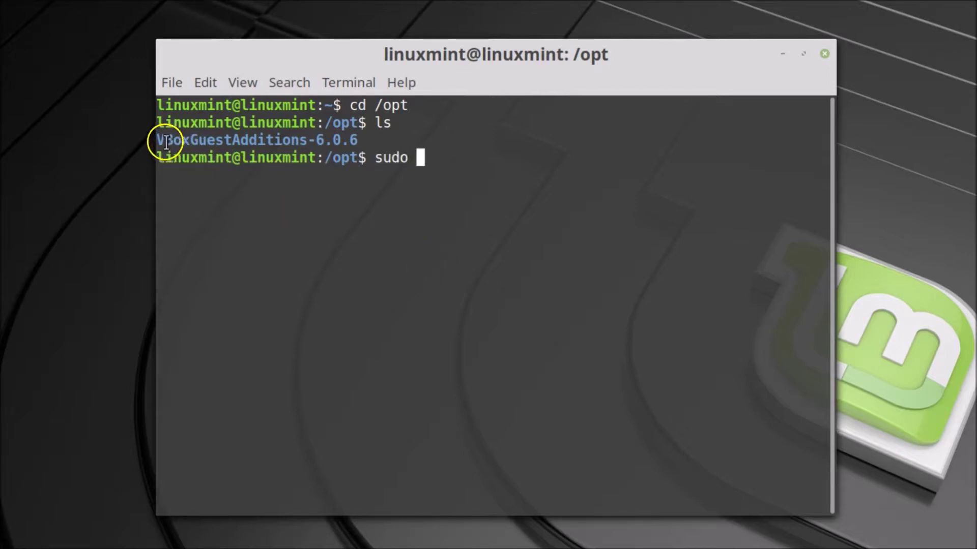
drag(157, 140, 366, 148)
click(364, 139)
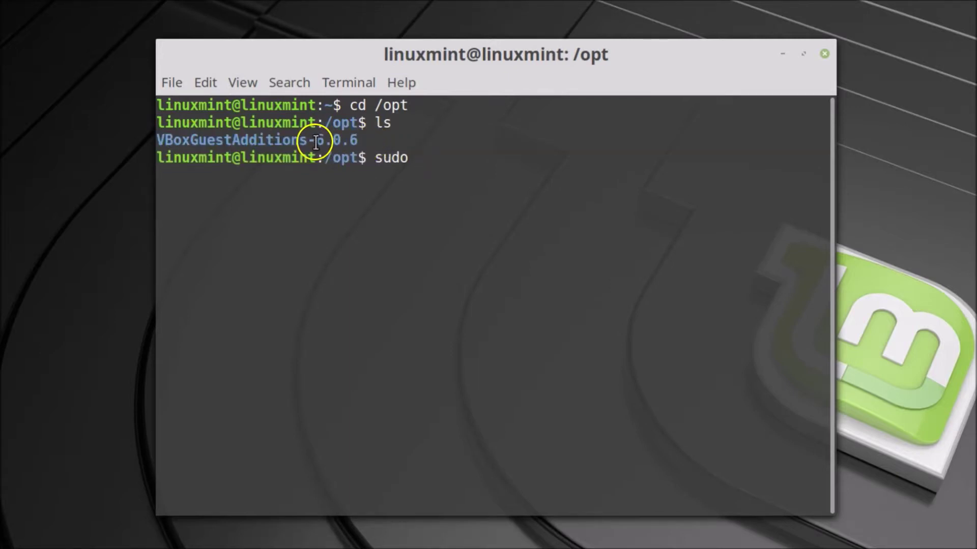
drag(315, 140, 350, 139)
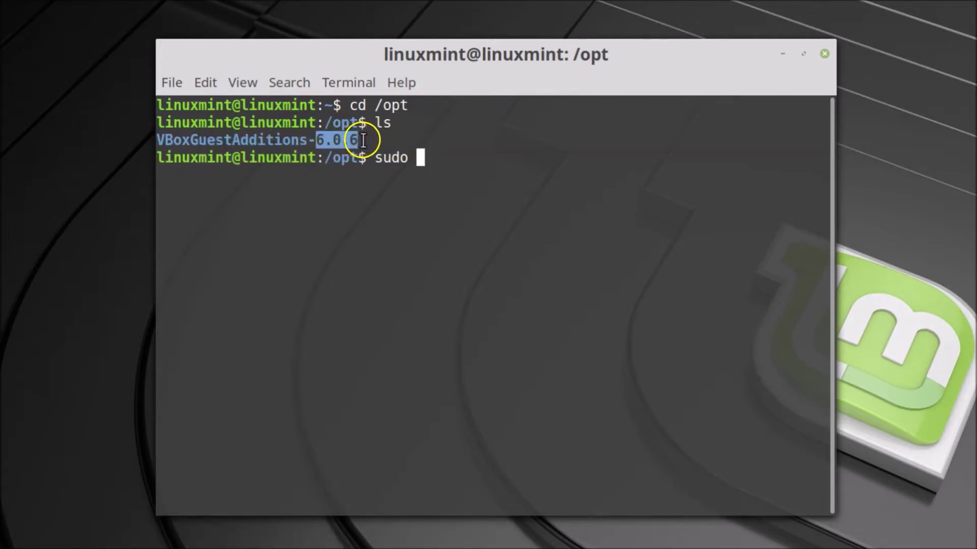
click(350, 140)
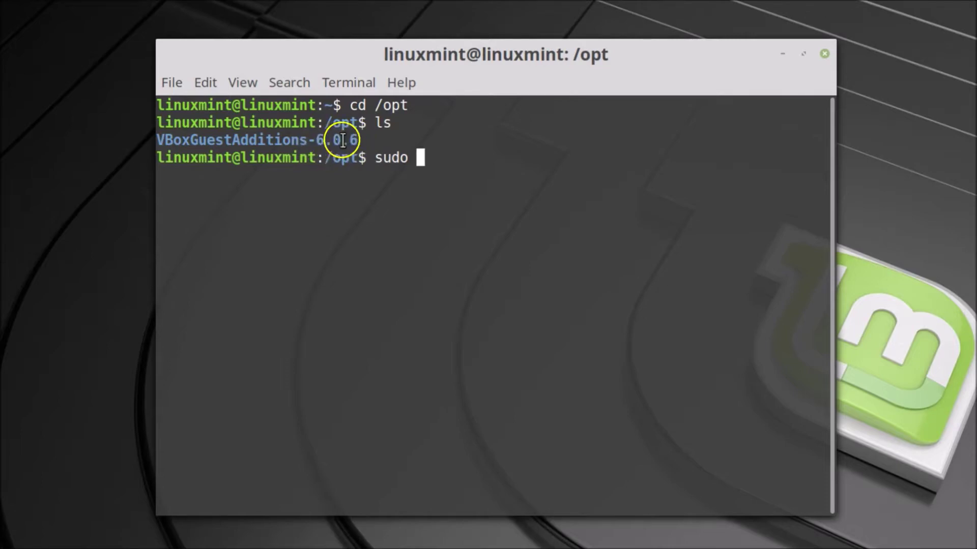
drag(359, 141, 322, 142)
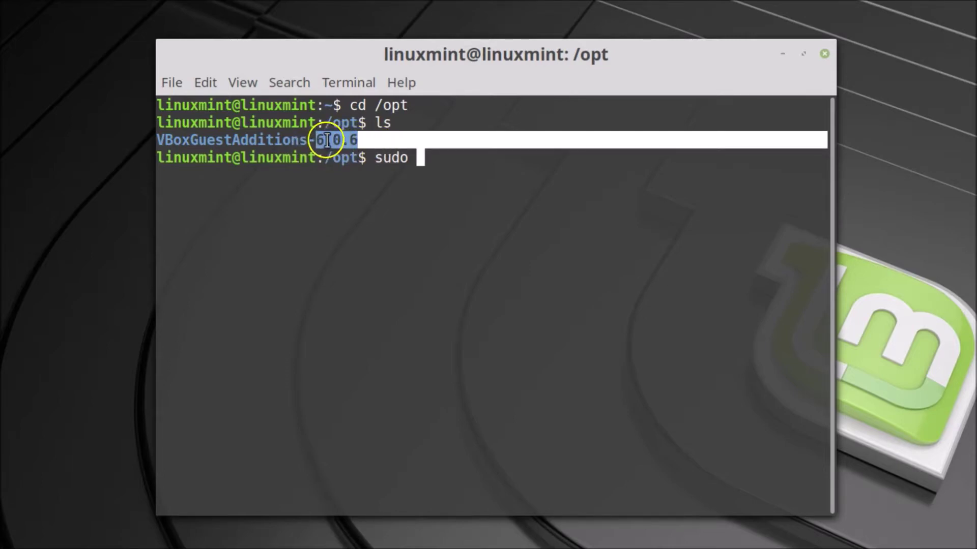
click(347, 136)
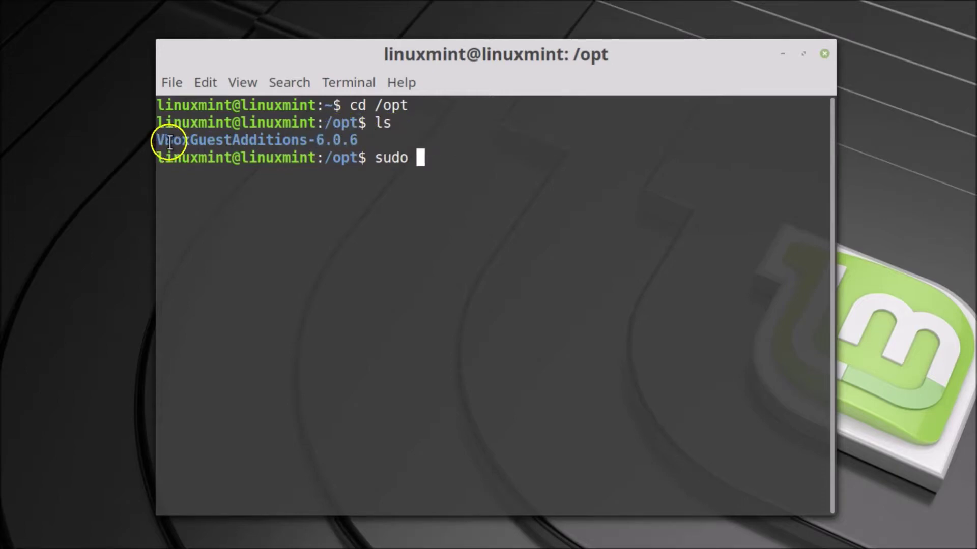
drag(168, 142, 362, 140)
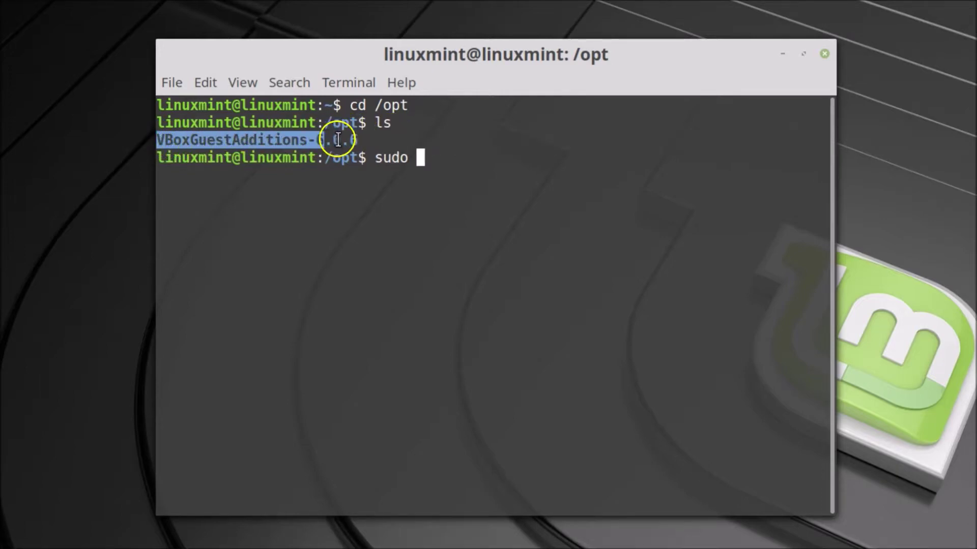
click(363, 140)
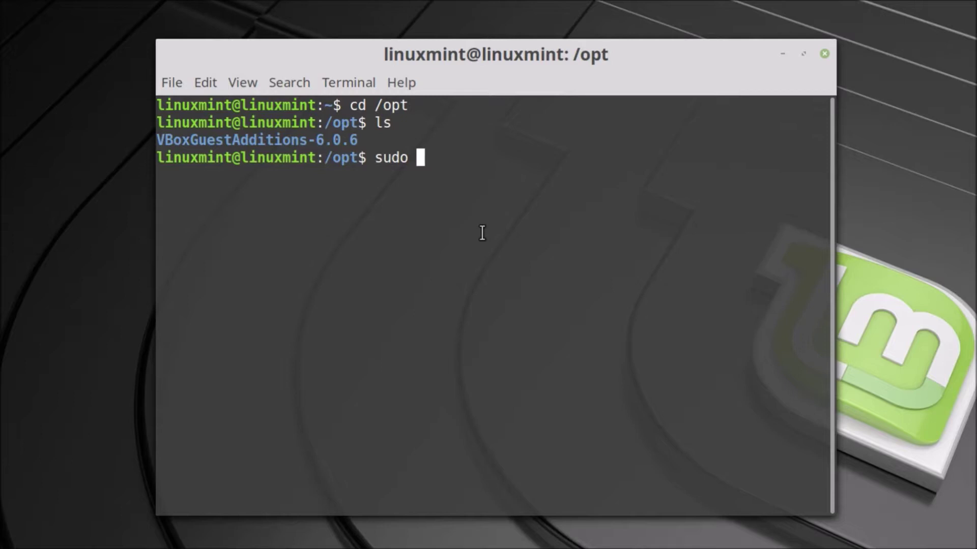
text(VBox)
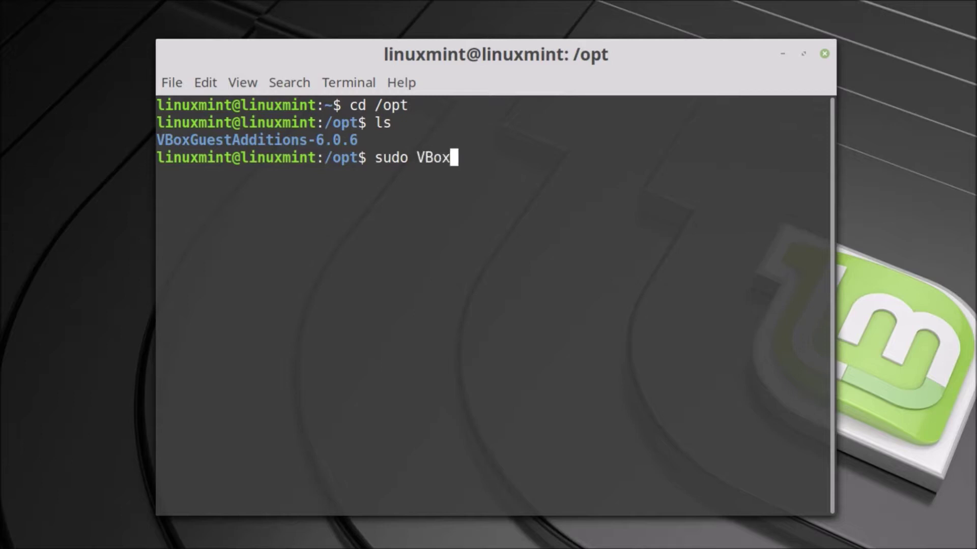
text(G)
Run sudo VBoxGuestAdditions-6.0.6/uninstall.sh, Tab-completing the folder name.
key(Tab)
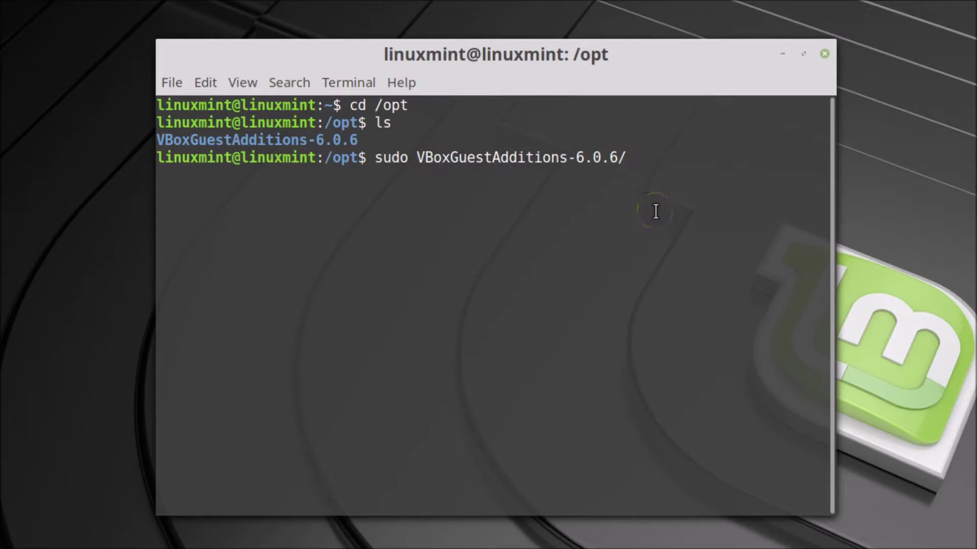
text(uninst)
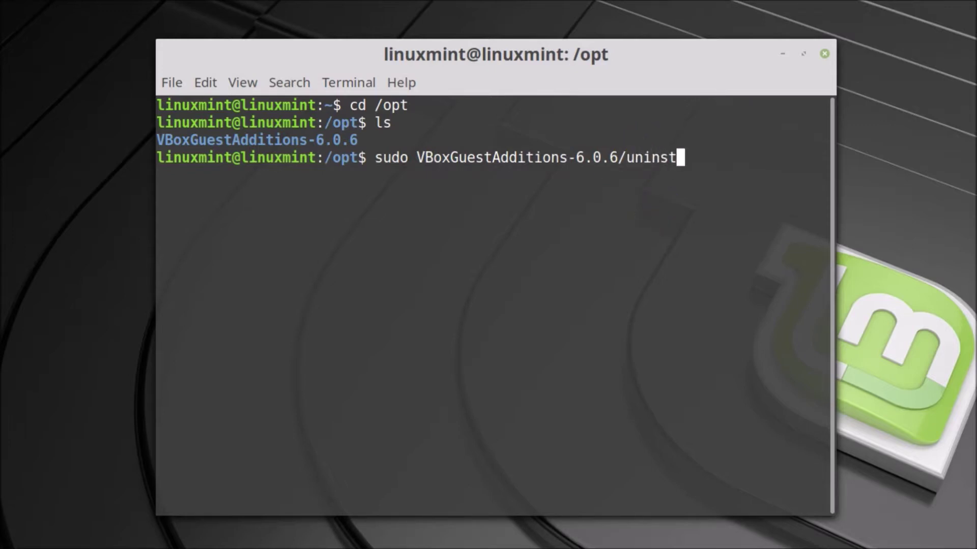
text(all)
text(.sh)
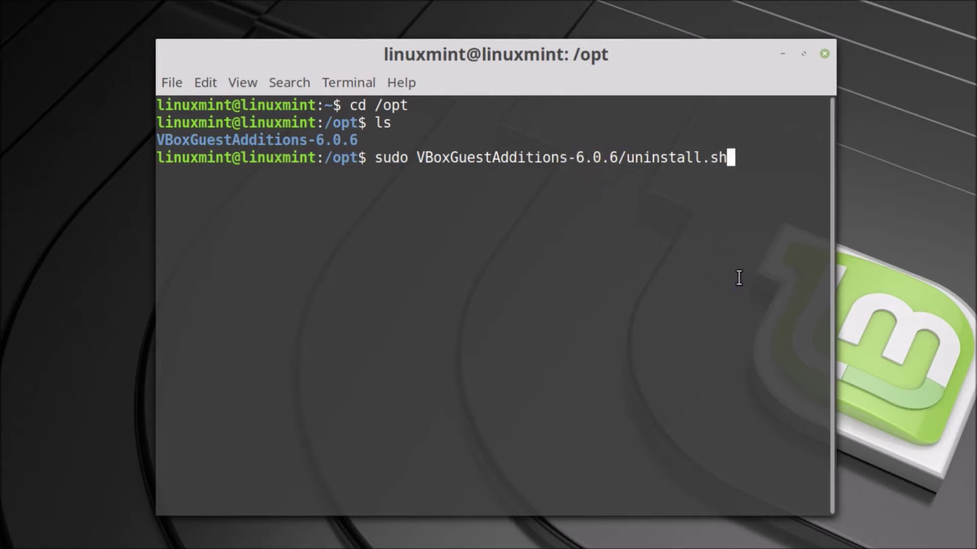
key(Return)
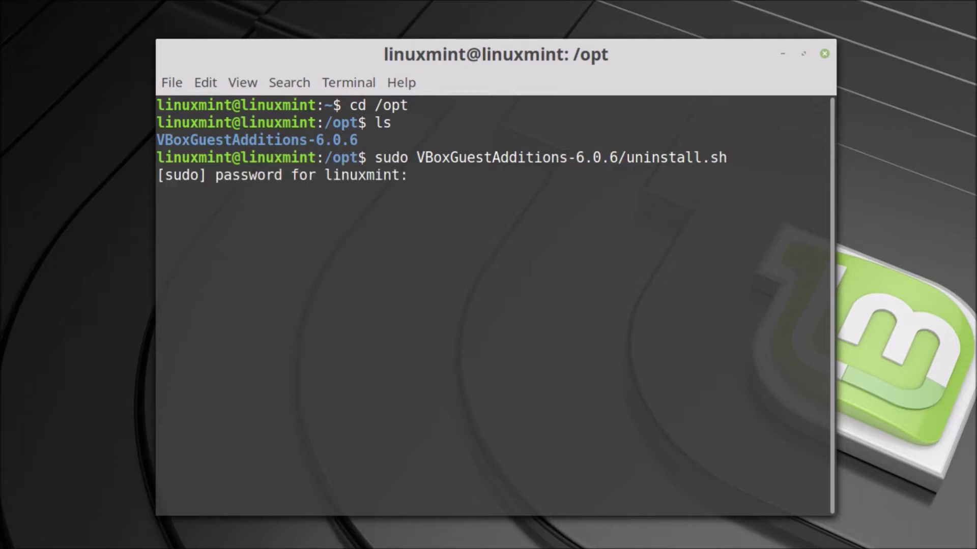
text(***)
text(*****)
Enter the sudo password to remove Guest Additions 6.0.6, then close Terminal.
key(Return)
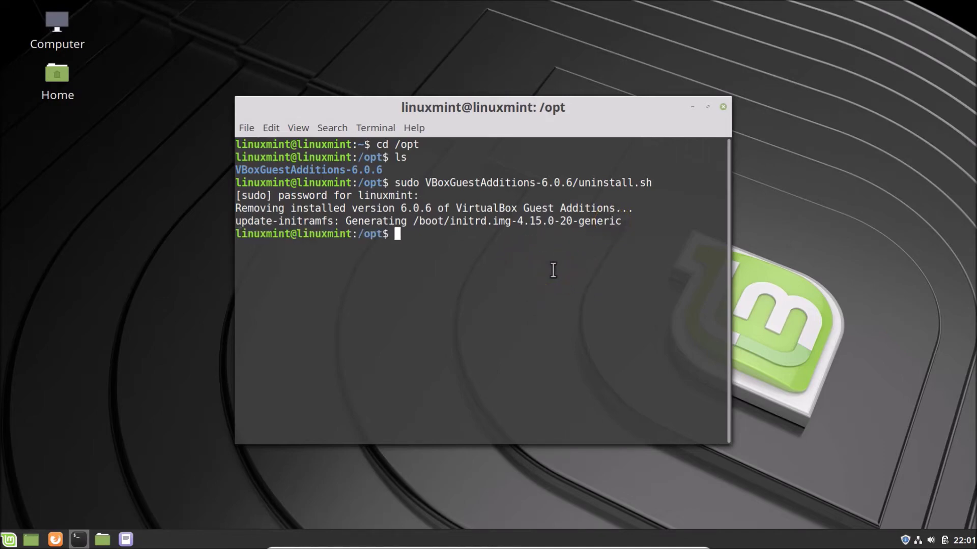
click(723, 108)
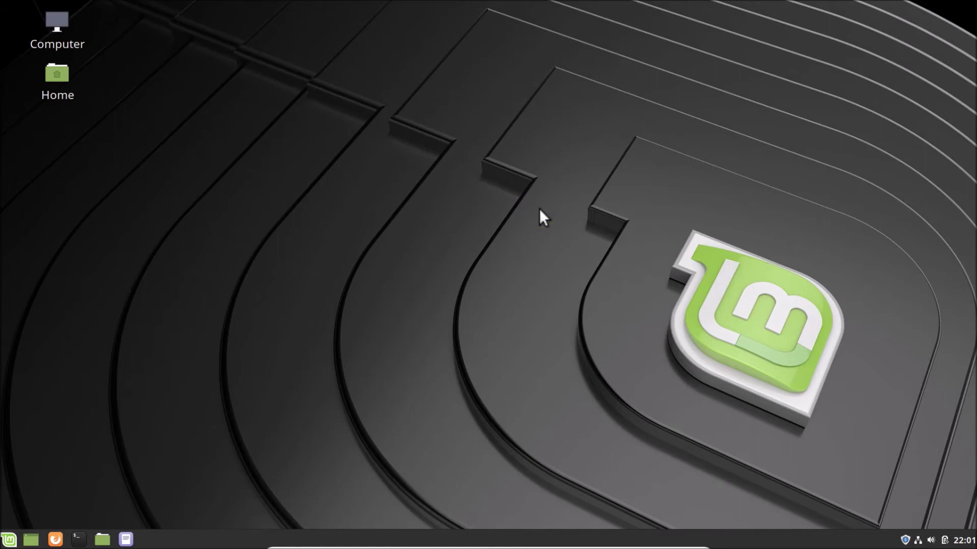
click(10, 539)
Choose Quit, then Restart in the Session dialog to reboot the machine.
click(25, 484)
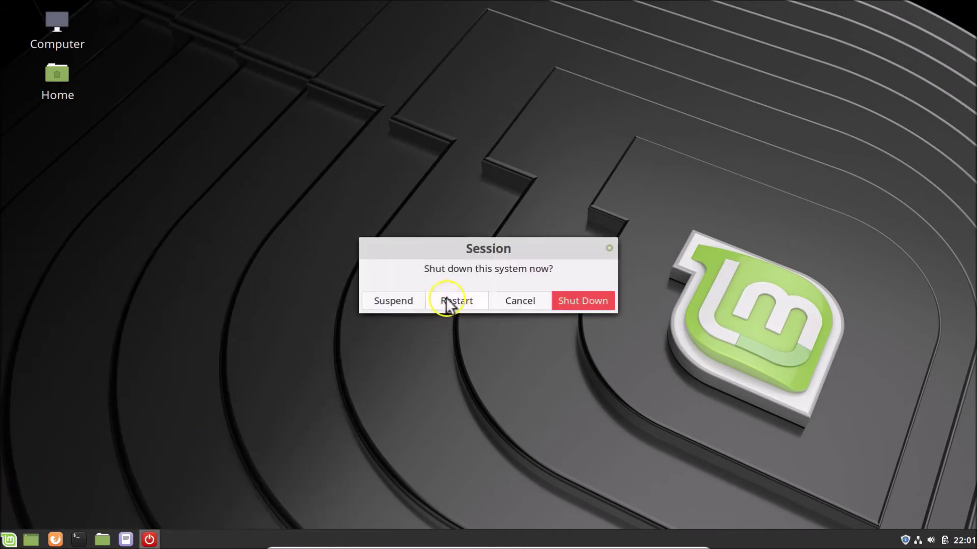
click(456, 300)
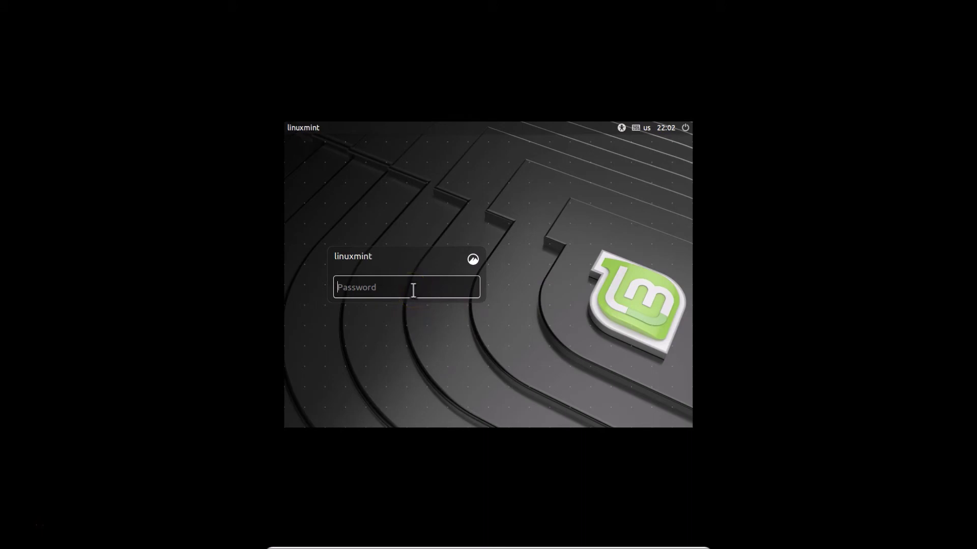
text(*******)
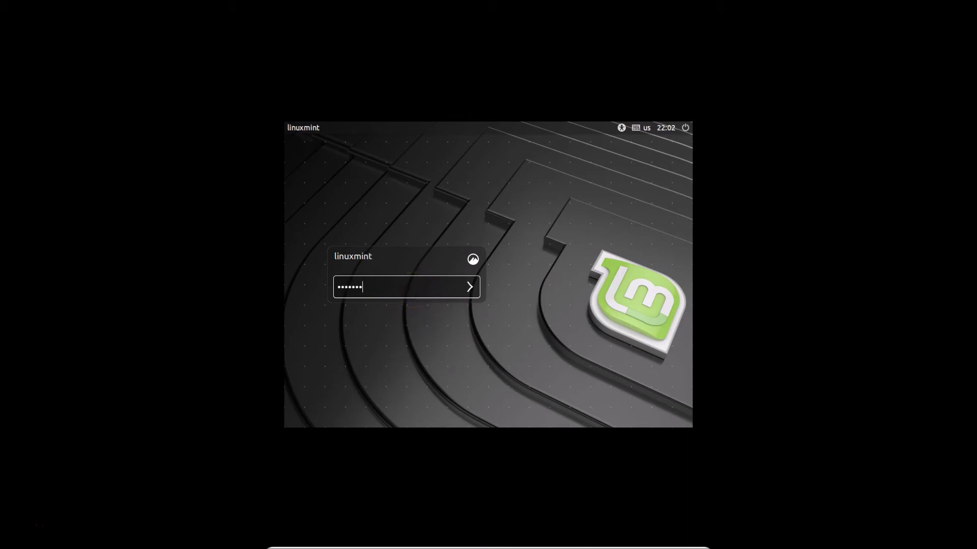